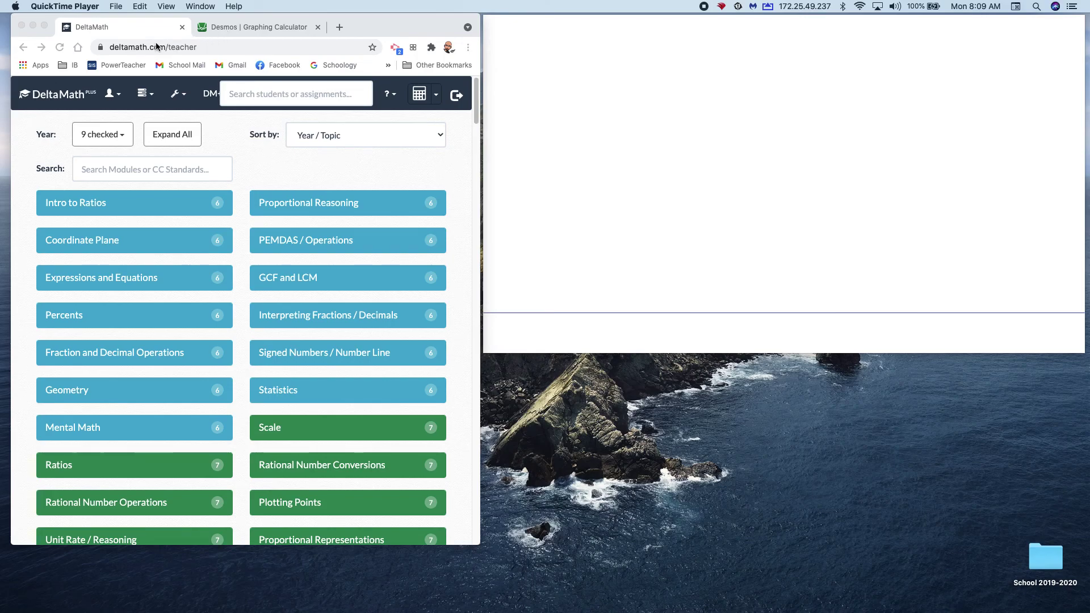
- Open the existing 'Unit 7: Double angles' assignment for editing
left_click(110, 96)
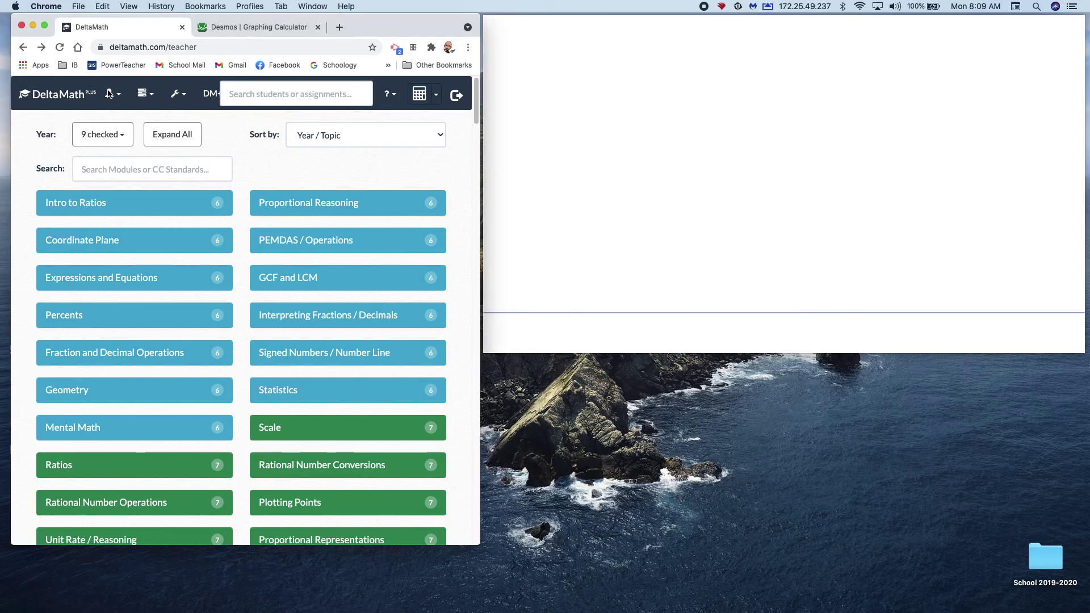
left_click(153, 96)
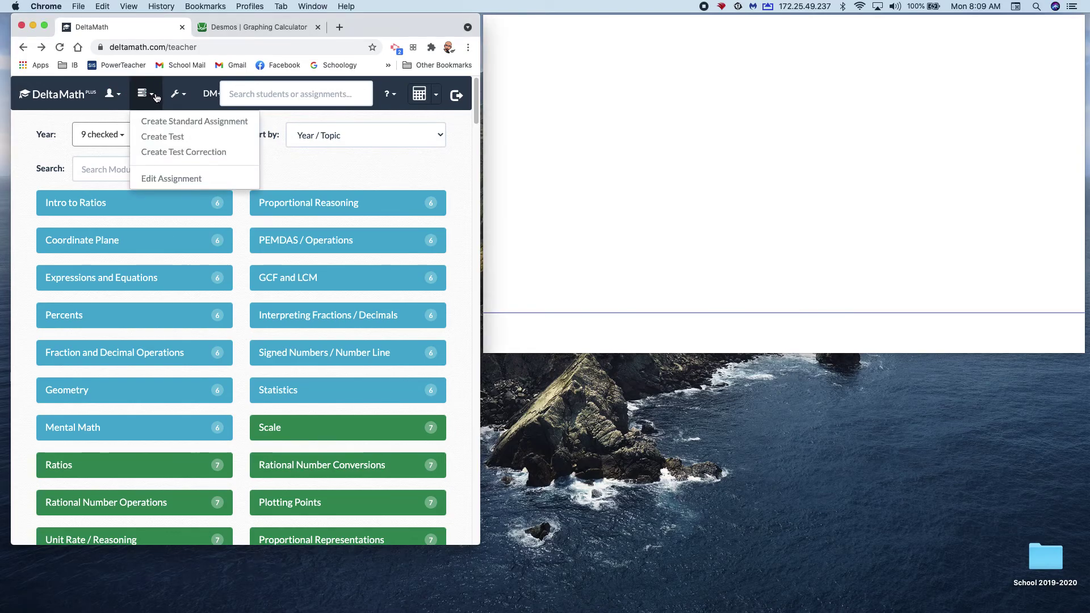
left_click(169, 180)
left_click(146, 151)
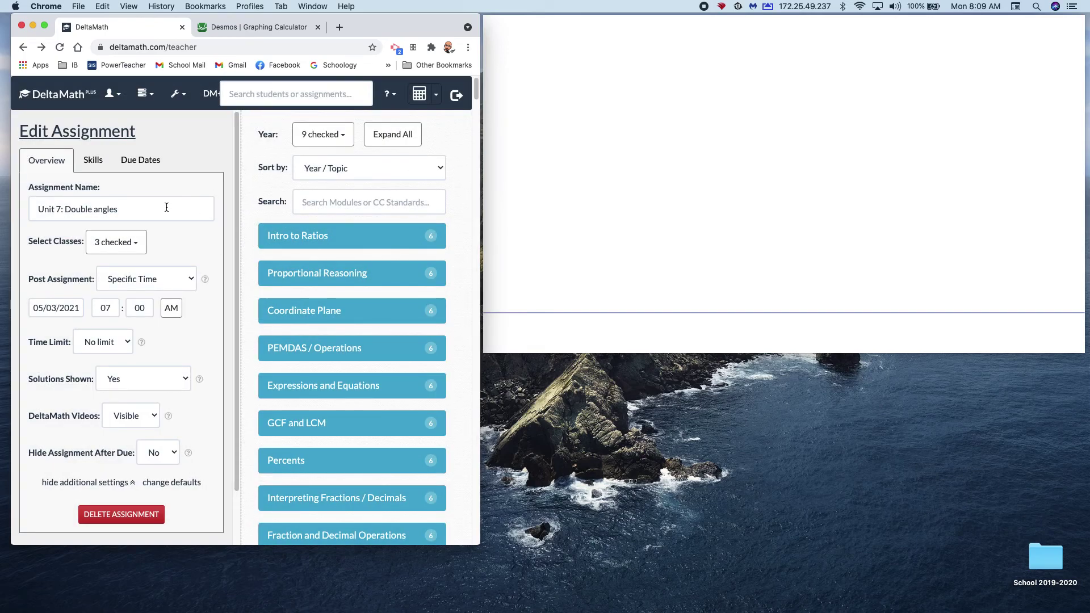
- Rename to 'Unit 7: Double angles and Review', require 3 problems, and view a Double Angles sample
left_click(166, 207)
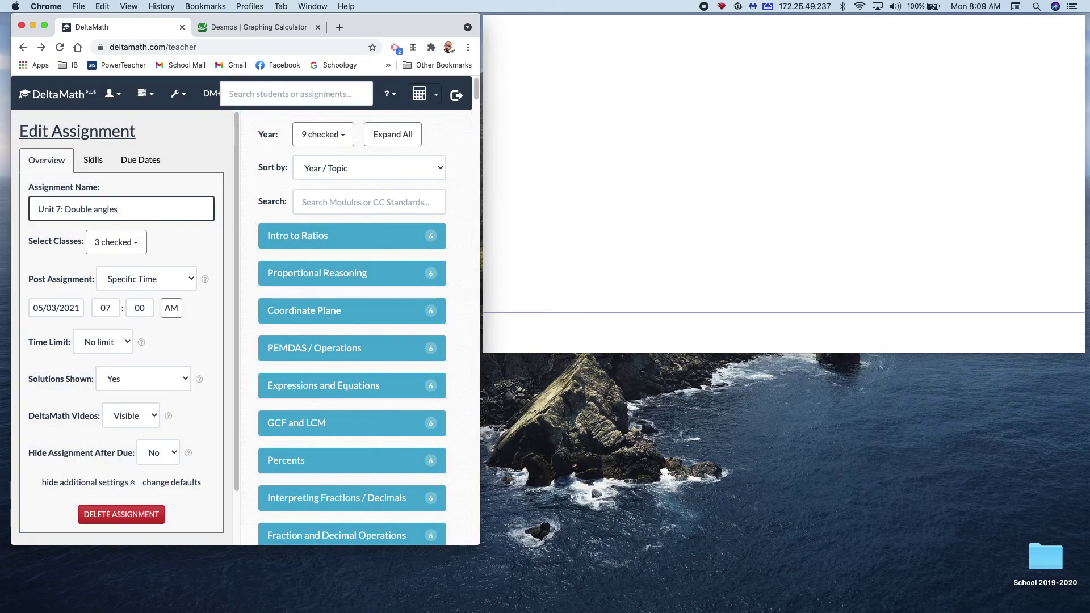
type("and Rev")
type("iew")
left_click(91, 162)
left_click(86, 205)
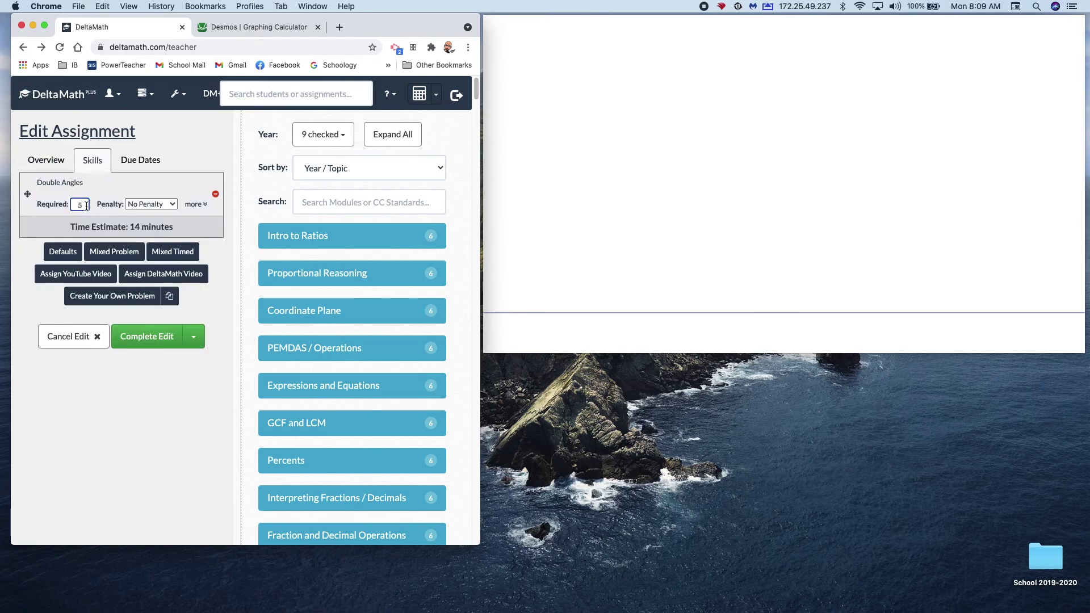
type("3")
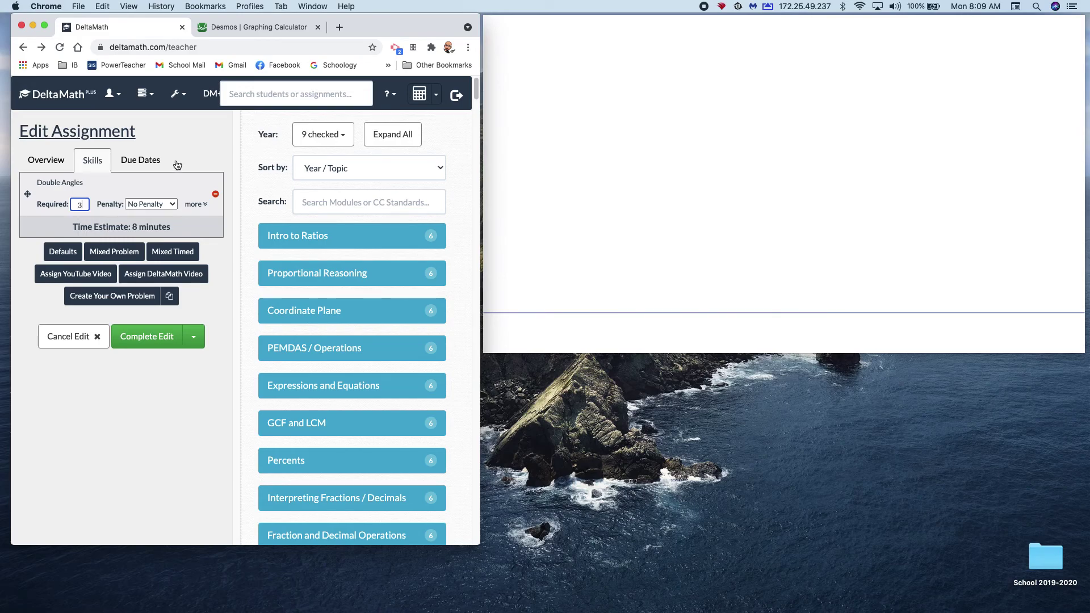
left_click(157, 403)
left_click(63, 183)
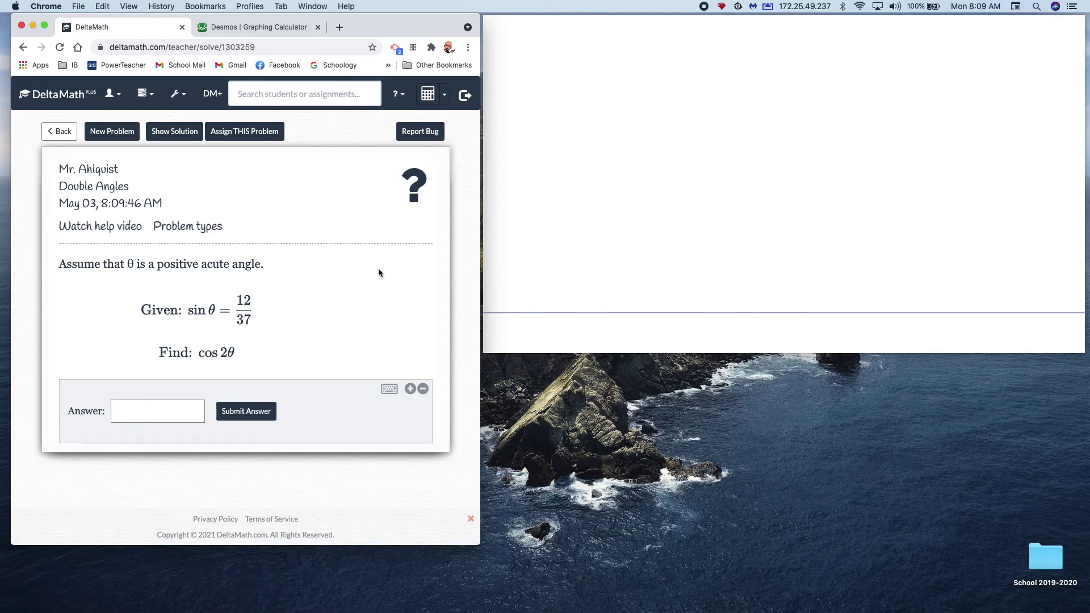
- Handwrite the given sin θ equation and the target cos 2θ on the whiteboard
mouse_move(612, 47)
left_mouse_down()
mouse_move(594, 68)
mouse_move(650, 63)
mouse_move(677, 39)
mouse_move(729, 47)
left_mouse_up()
mouse_move(710, 57)
left_mouse_down()
mouse_move(807, 48)
mouse_move(767, 99)
mouse_move(795, 105)
left_mouse_up()
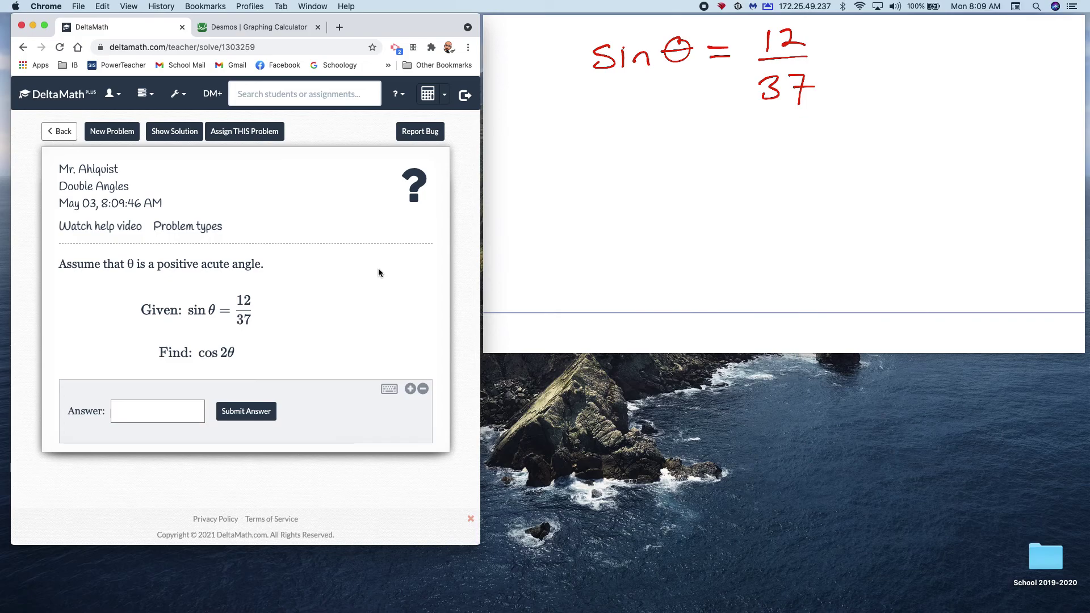
mouse_move(626, 148)
left_mouse_down()
mouse_move(628, 174)
mouse_move(646, 159)
left_mouse_up()
mouse_move(667, 155)
left_mouse_down()
mouse_move(654, 172)
mouse_move(711, 154)
mouse_move(725, 166)
left_mouse_up()
left_click_drag(746, 136, 740, 160)
left_click_drag(725, 152, 748, 153)
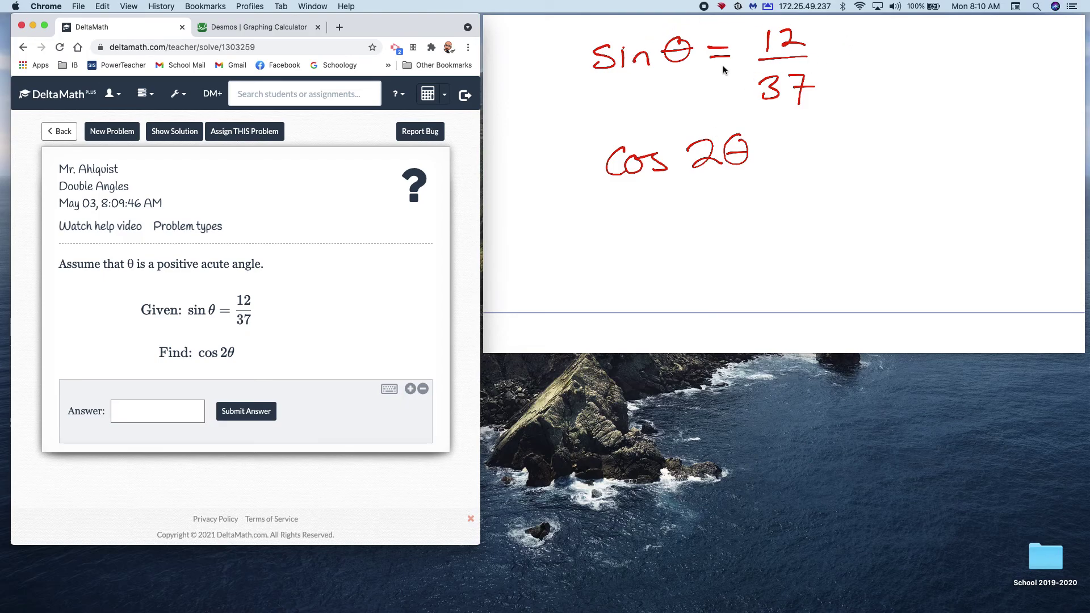
- Circle sin θ = 12/37 and write θ = sin⁻¹(12/37) below it with an arrow
mouse_move(841, 50)
left_mouse_down()
mouse_move(834, 37)
mouse_move(570, 45)
mouse_move(836, 115)
mouse_move(860, 68)
left_mouse_up()
mouse_move(839, 121)
left_mouse_down()
mouse_move(894, 128)
mouse_move(872, 232)
mouse_move(887, 224)
left_mouse_up()
mouse_move(764, 271)
left_mouse_down()
mouse_move(778, 289)
mouse_move(826, 285)
mouse_move(850, 305)
left_mouse_up()
mouse_move(882, 289)
left_mouse_down()
mouse_move(882, 305)
mouse_move(916, 302)
left_mouse_up()
mouse_move(905, 259)
left_mouse_down()
mouse_move(928, 261)
mouse_move(947, 304)
left_mouse_up()
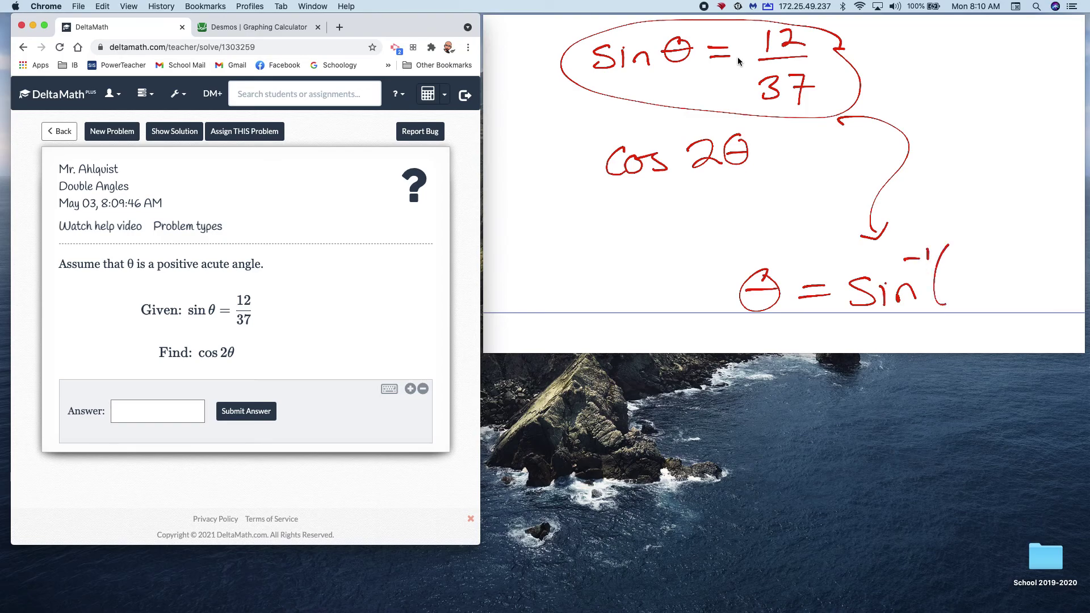
mouse_move(966, 241)
left_mouse_down()
mouse_move(969, 261)
mouse_move(1001, 258)
left_mouse_up()
mouse_move(953, 267)
left_mouse_down()
mouse_move(1009, 264)
mouse_move(960, 299)
mouse_move(993, 302)
left_mouse_up()
left_click_drag(1005, 238, 1012, 312)
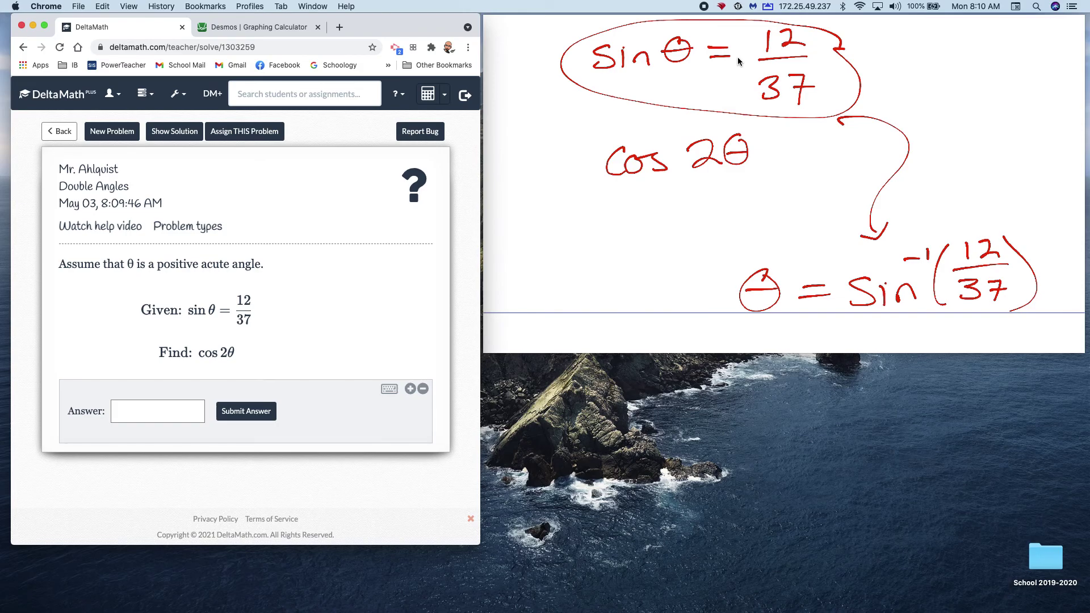
scroll(738, 57, "down", 2)
scroll(737, 56, "up", 1)
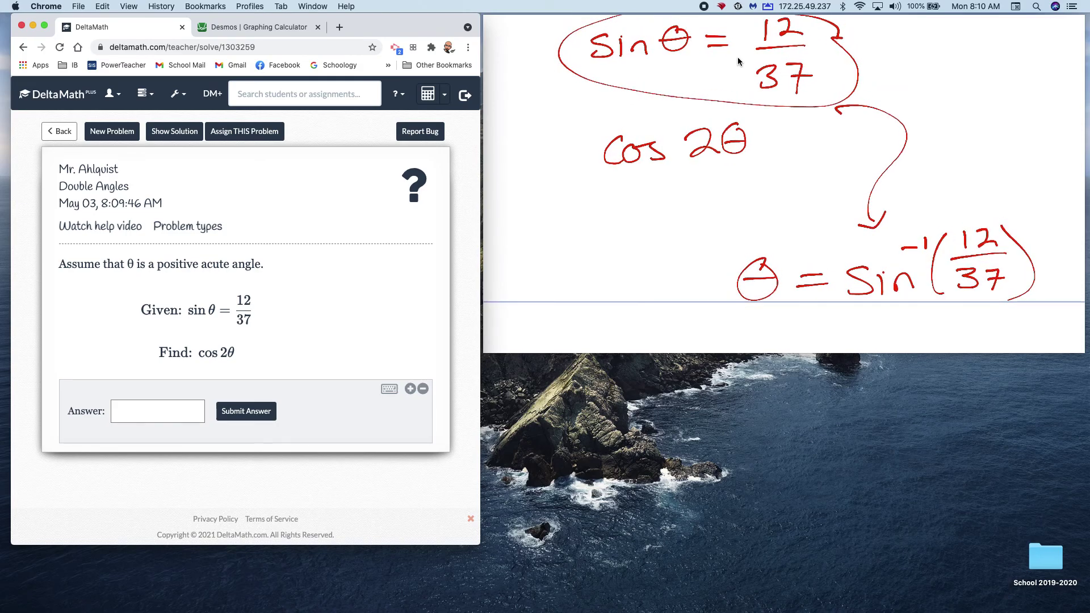
scroll(738, 57, "down", 3)
scroll(737, 57, "down", 2)
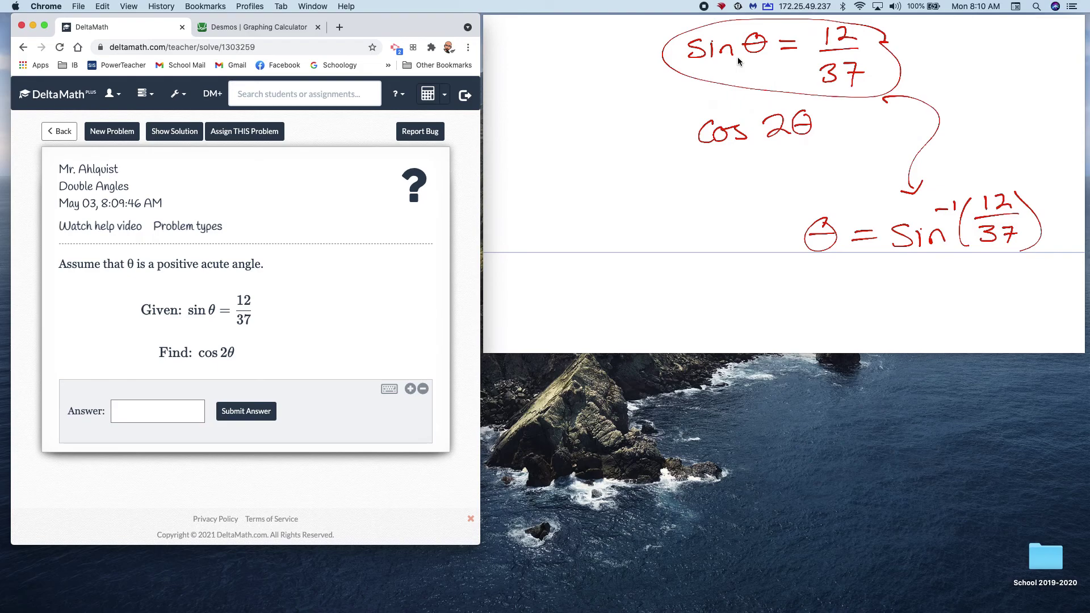
- Underline sin⁻¹(12/37), label it '#' for just a number, and highlight it and cos 2θ's θ
left_click_drag(884, 260, 1021, 263)
mouse_move(924, 281)
left_mouse_down()
mouse_move(918, 305)
mouse_move(957, 300)
left_mouse_up()
mouse_move(973, 284)
left_mouse_down()
mouse_move(962, 296)
mouse_move(984, 298)
left_mouse_up()
mouse_move(976, 288)
left_mouse_down()
mouse_move(1014, 294)
mouse_move(963, 331)
mouse_move(976, 332)
left_mouse_up()
mouse_move(959, 313)
left_mouse_down()
mouse_move(993, 310)
mouse_move(990, 319)
left_mouse_up()
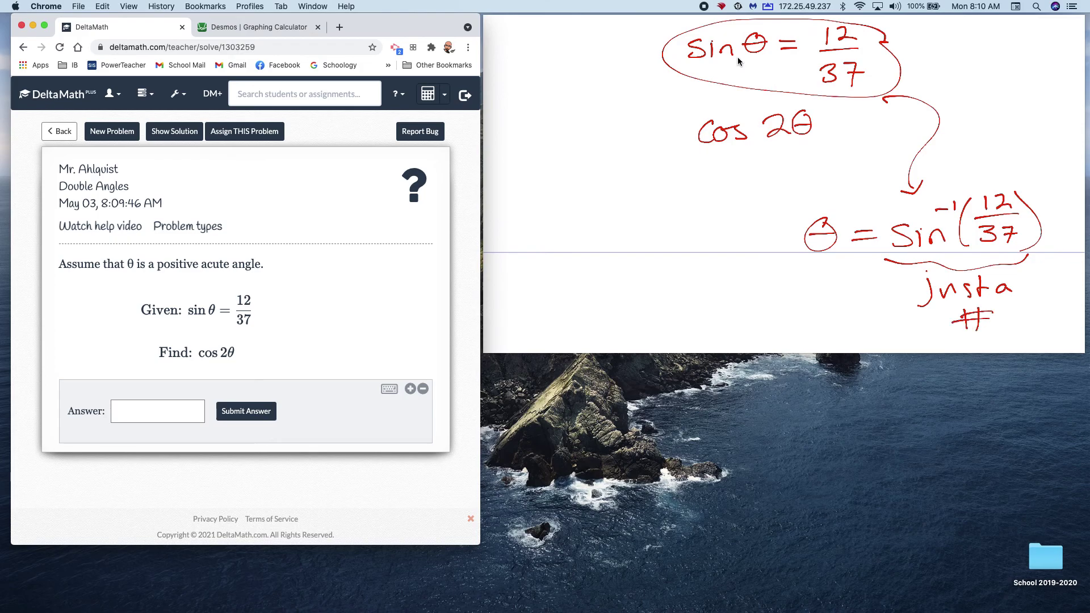
mouse_move(886, 202)
left_mouse_down()
mouse_move(1031, 213)
mouse_move(899, 222)
mouse_move(1030, 242)
mouse_move(904, 256)
left_mouse_up()
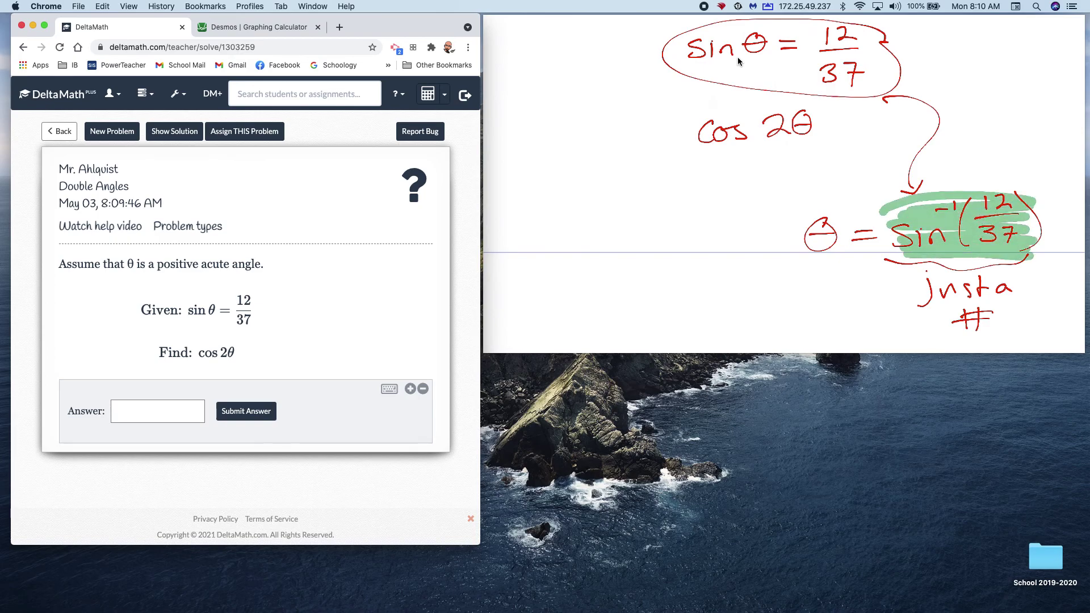
left_click_drag(808, 139, 801, 109)
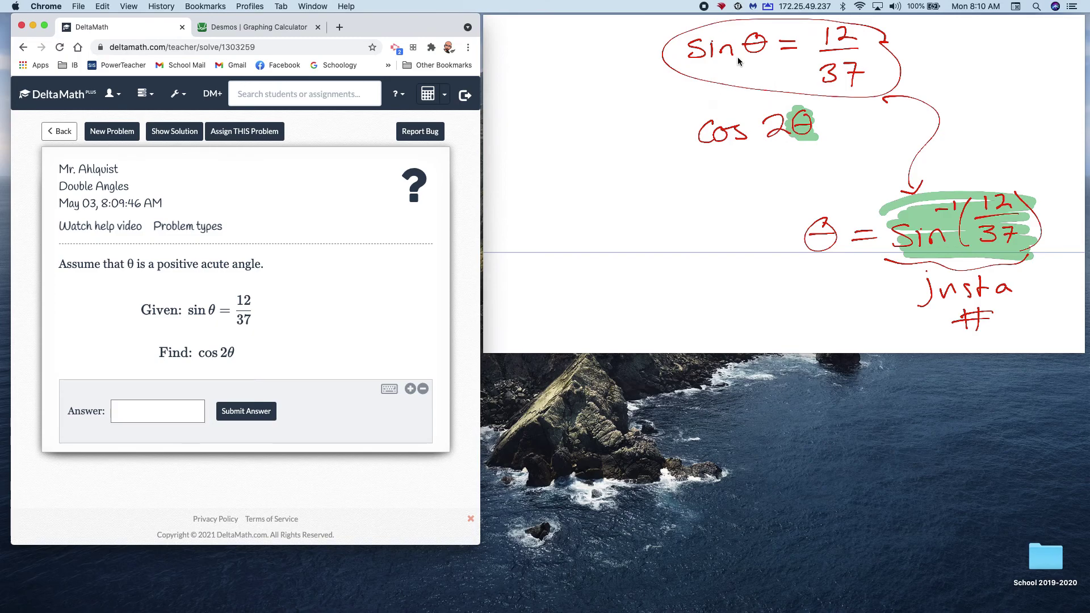
scroll(738, 57, "down", 2)
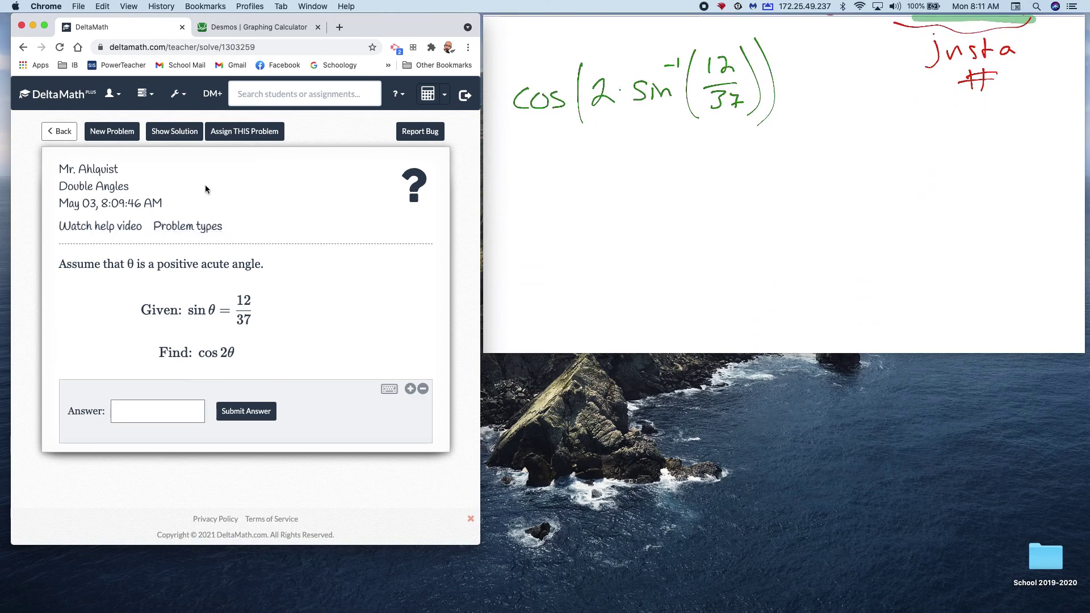
- Switch to the Desmos graphing calculator tab in Chrome
left_click(270, 29)
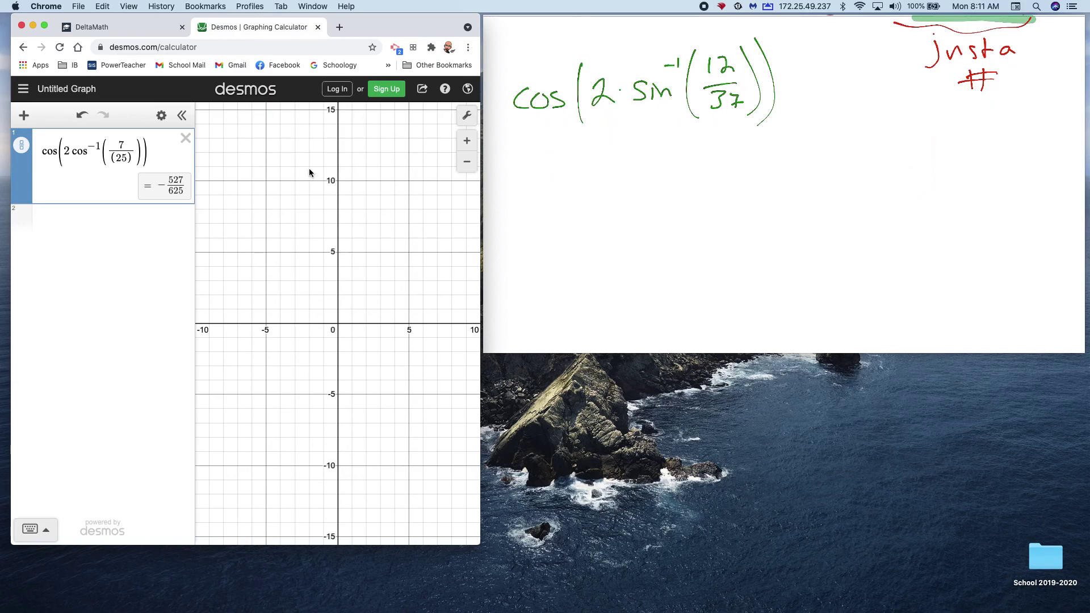
- Replace the old Desmos expression with cos(2·sin⁻¹(12/37)), which evaluates to 0.789627465303
left_click(185, 138)
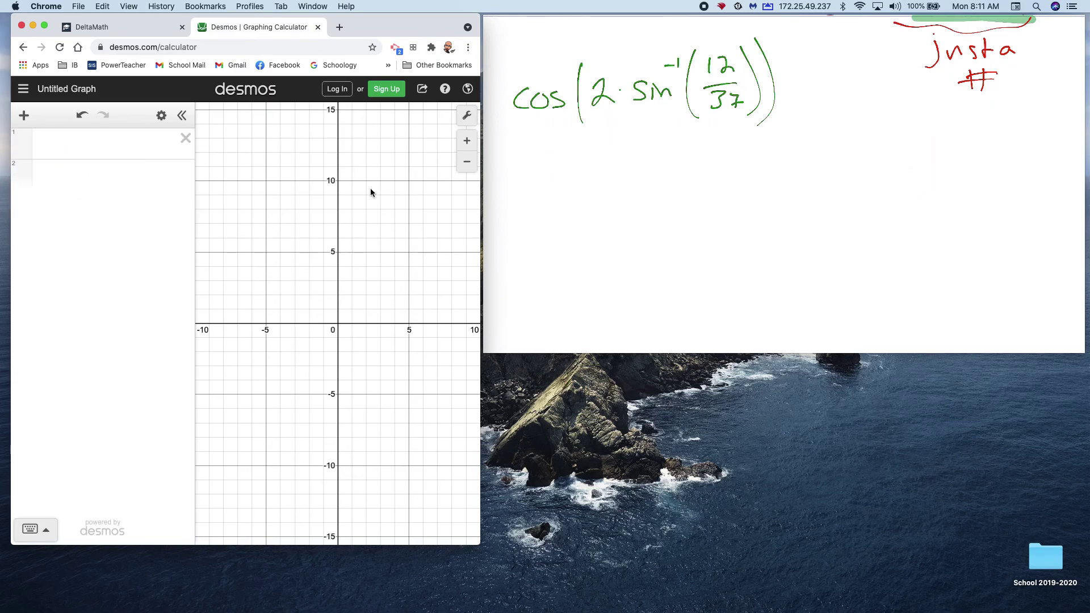
left_click(102, 148)
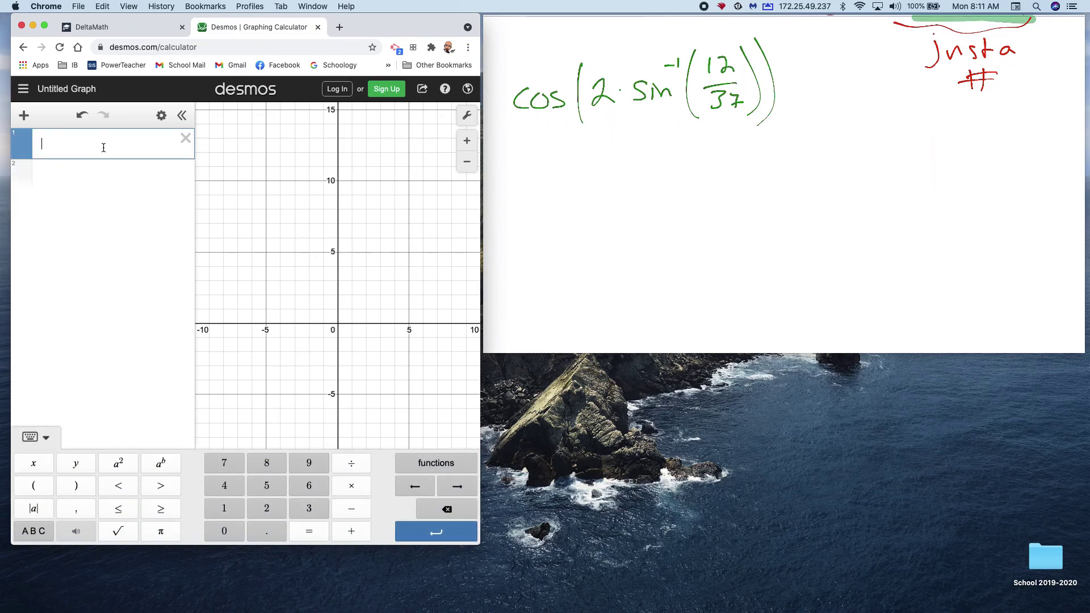
type("cos")
type("(")
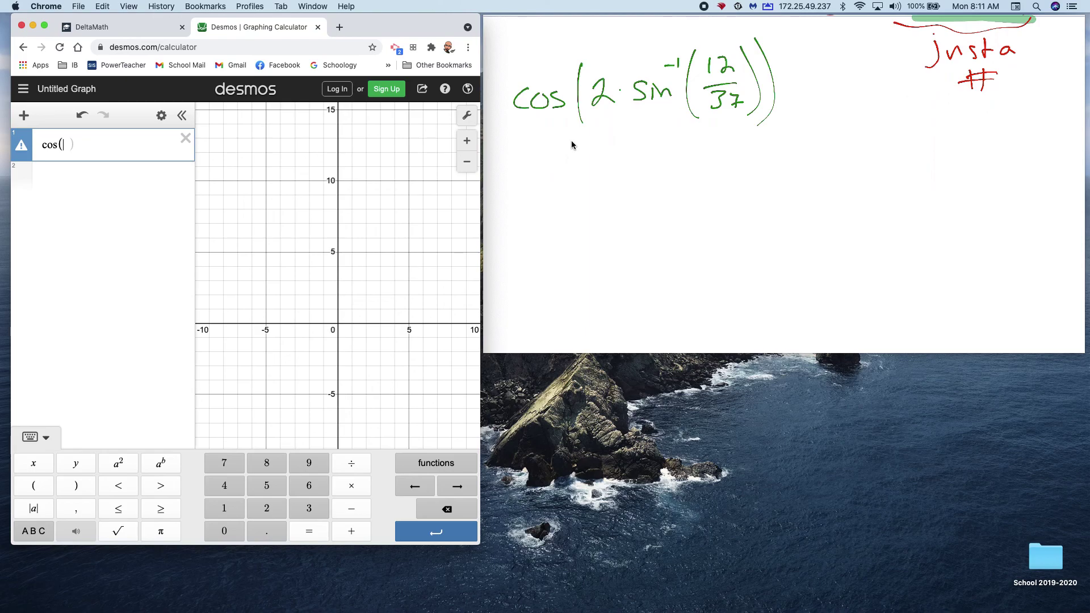
type("2")
type("*")
left_click(34, 438)
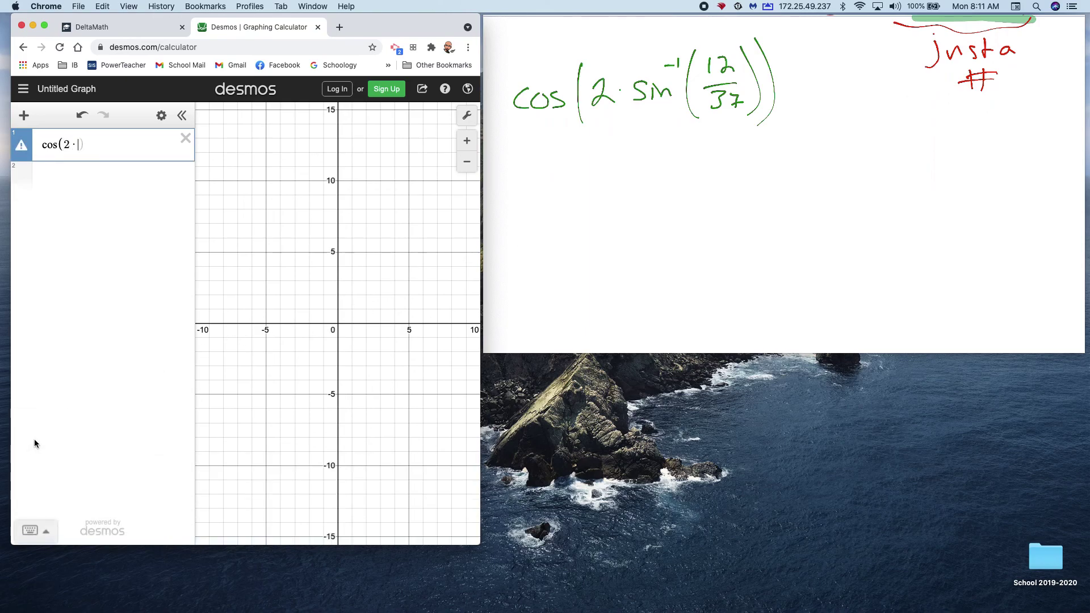
left_click(34, 532)
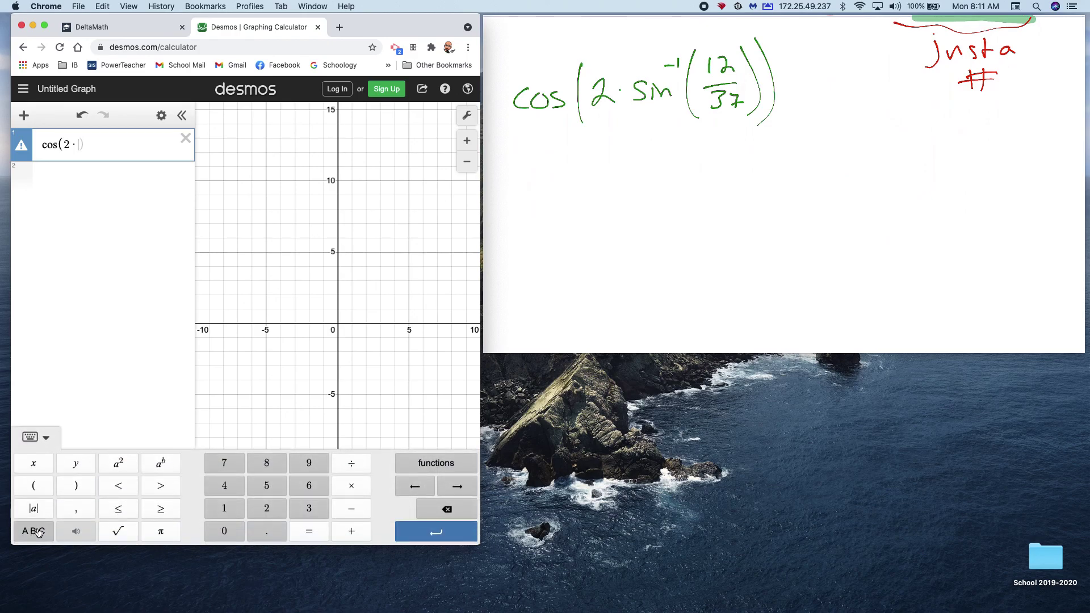
left_click(447, 470)
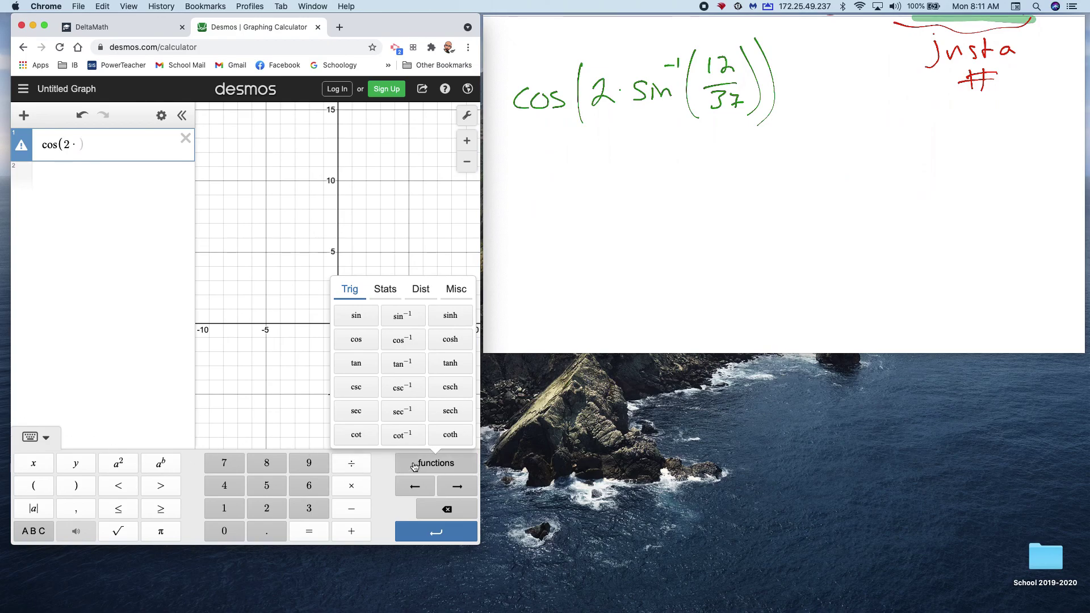
left_click(410, 317)
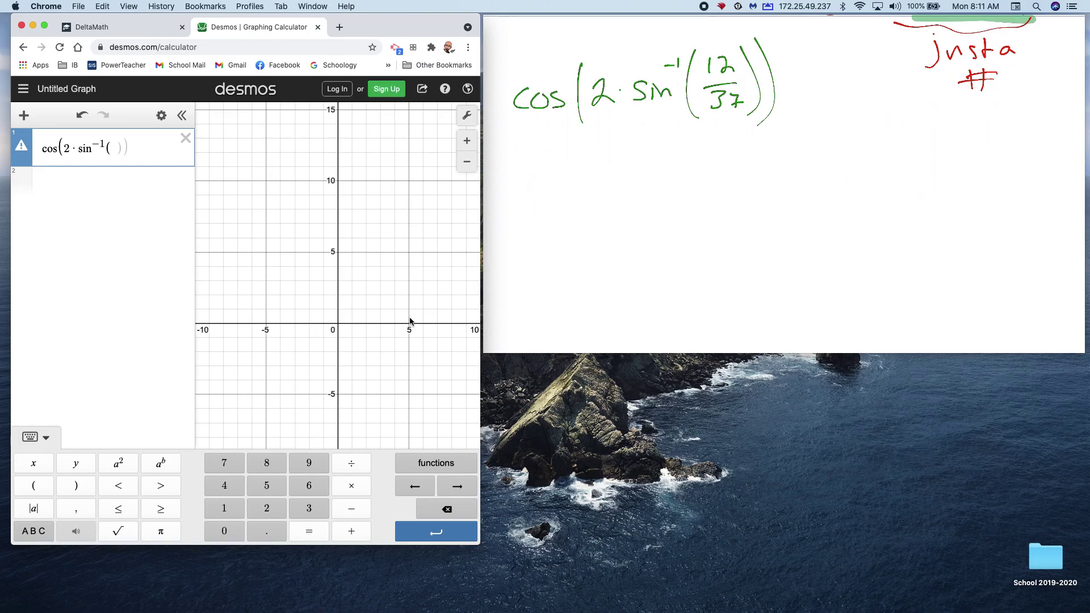
type("12/3")
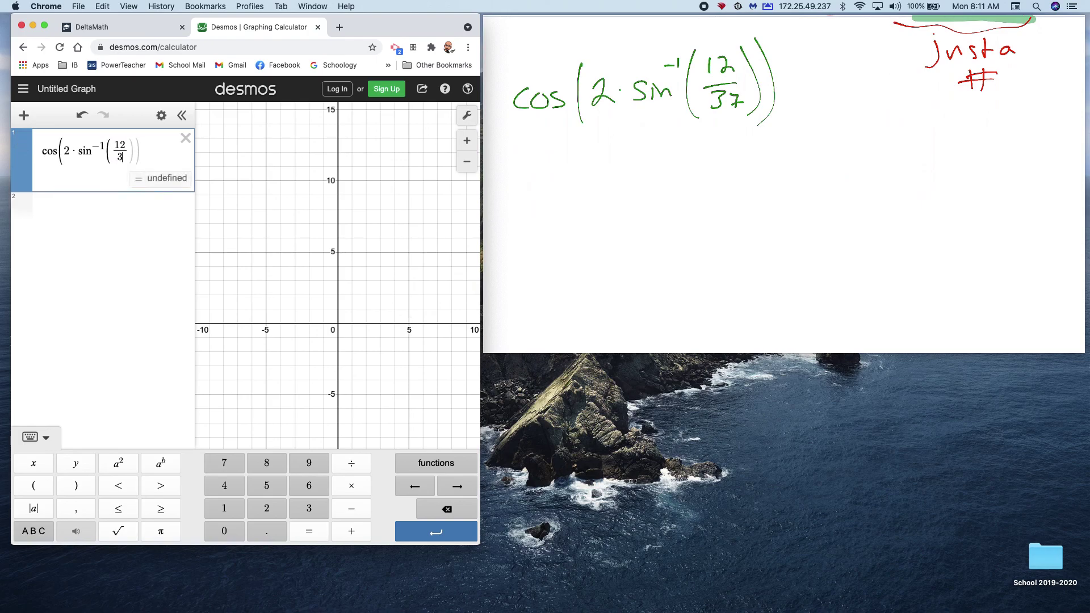
type("7")
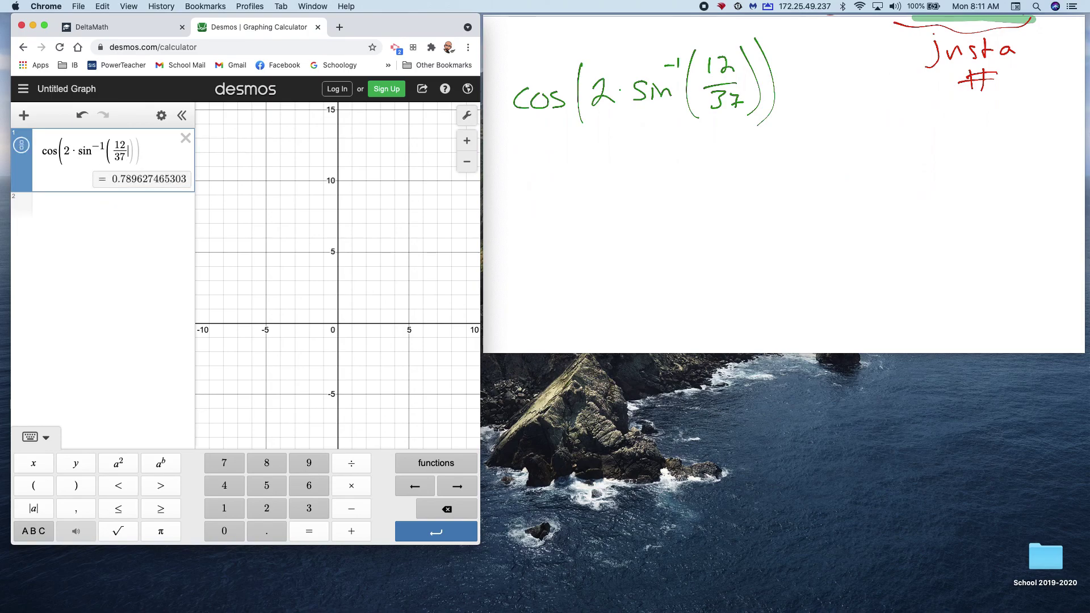
key("Right")
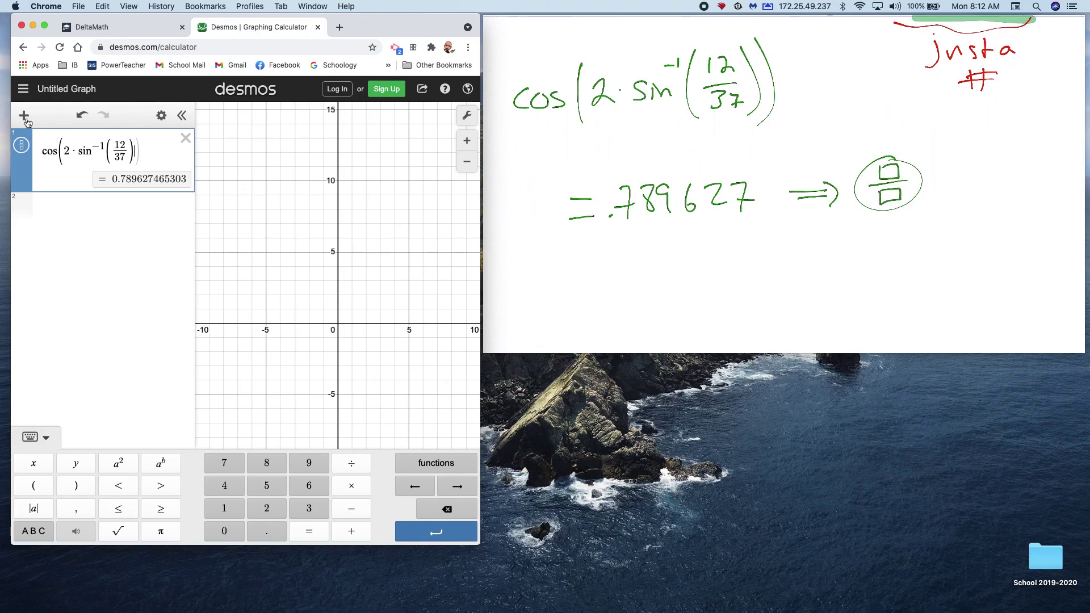
- Close the Desmos keypad with the result shown as 1081/1369, then switch windows
left_click(23, 147)
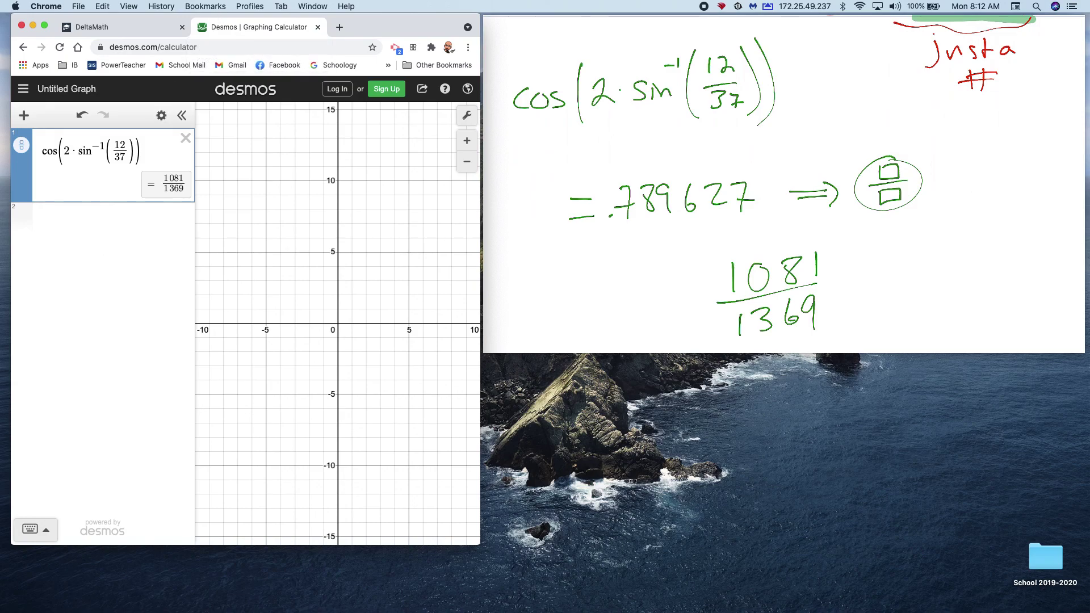
key("super+Tab")
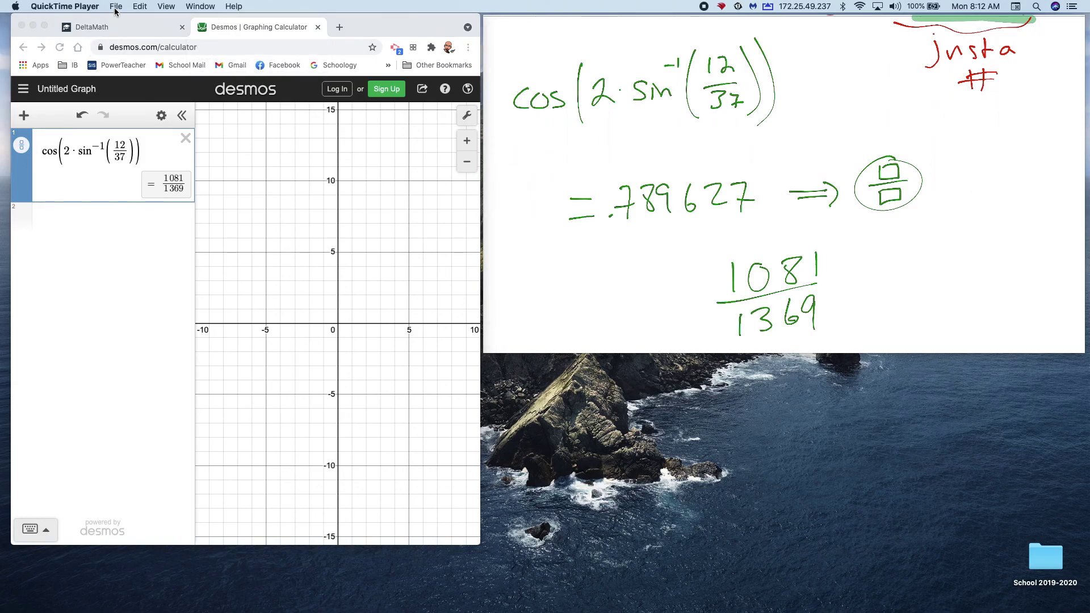